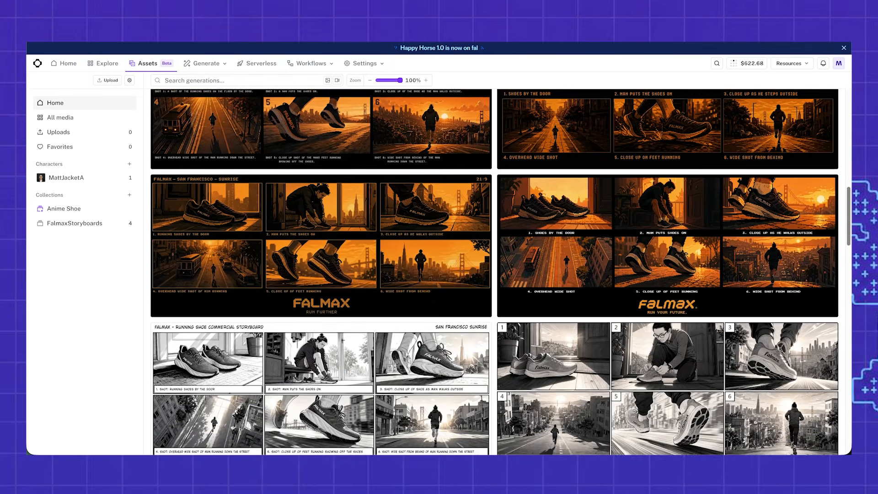
# Step: Add the anime "Rise Further" shoe storyboard to the FalmaxStoryboards collection and open that collection
pyautogui.scroll(-8, 500, 272)
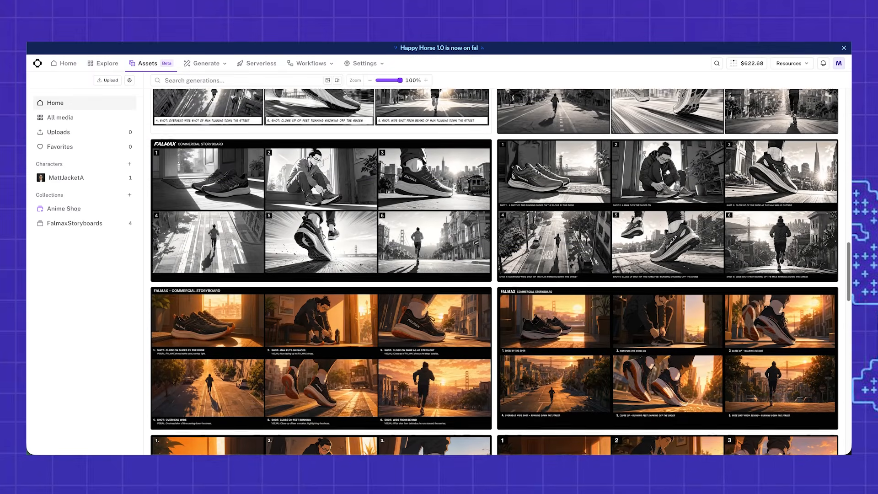
pyautogui.scroll(-10, 500, 271)
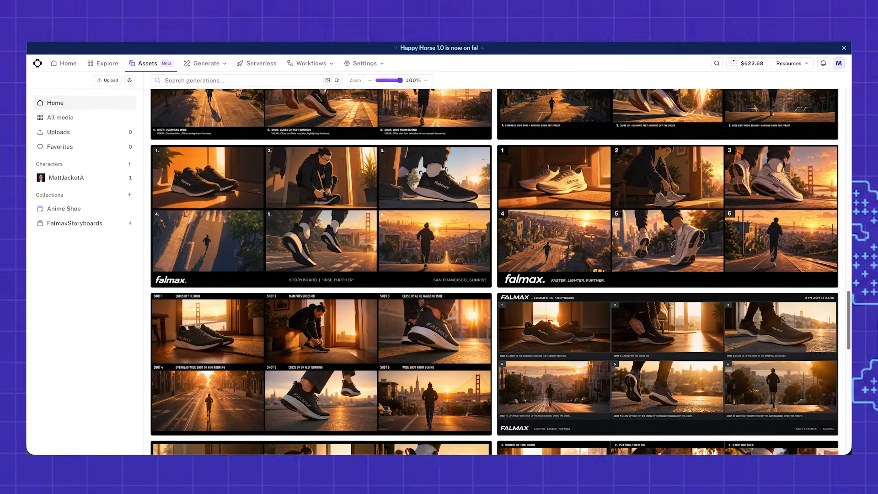
pyautogui.scroll(-8, 500, 272)
pyautogui.click(382, 271)
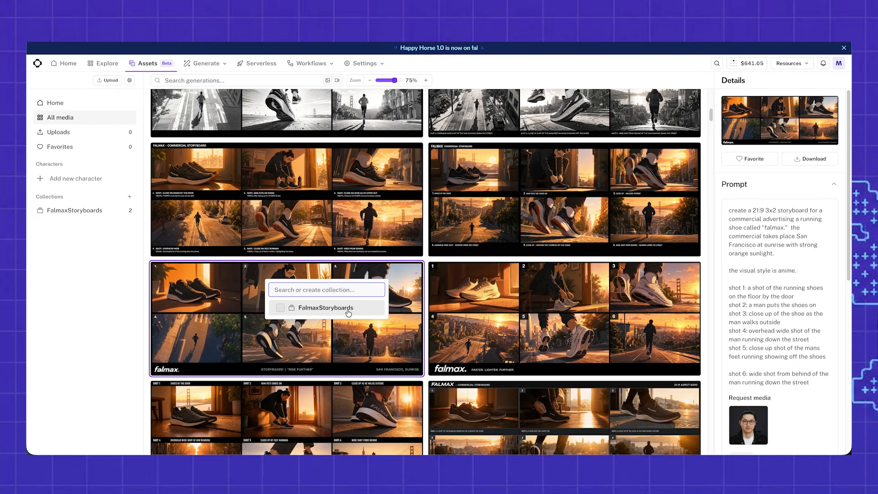
pyautogui.click(349, 313)
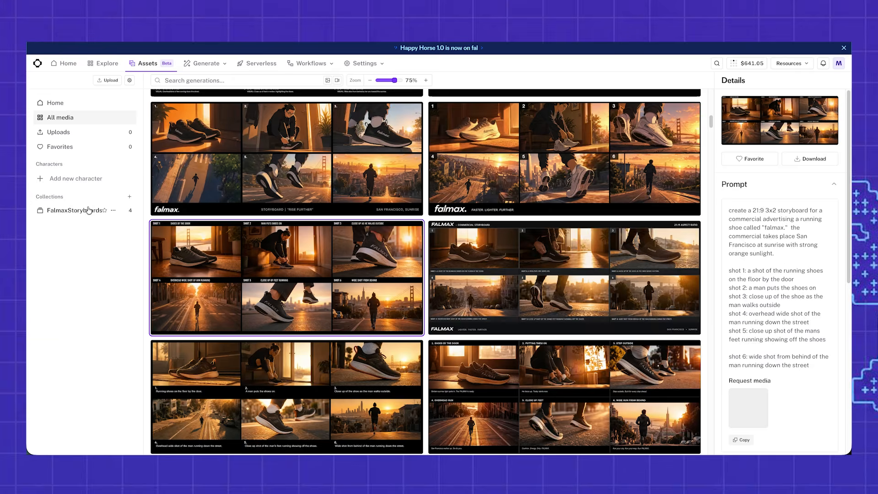
pyautogui.click(88, 210)
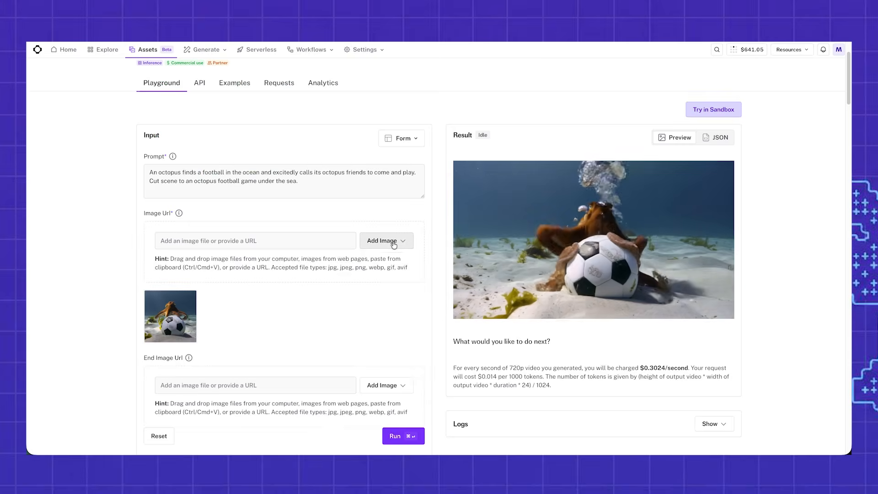
# Step: Set the image-to-video input image to the first storyboard in the FalmaxStoryboards collection
pyautogui.click(393, 241)
pyautogui.click(382, 274)
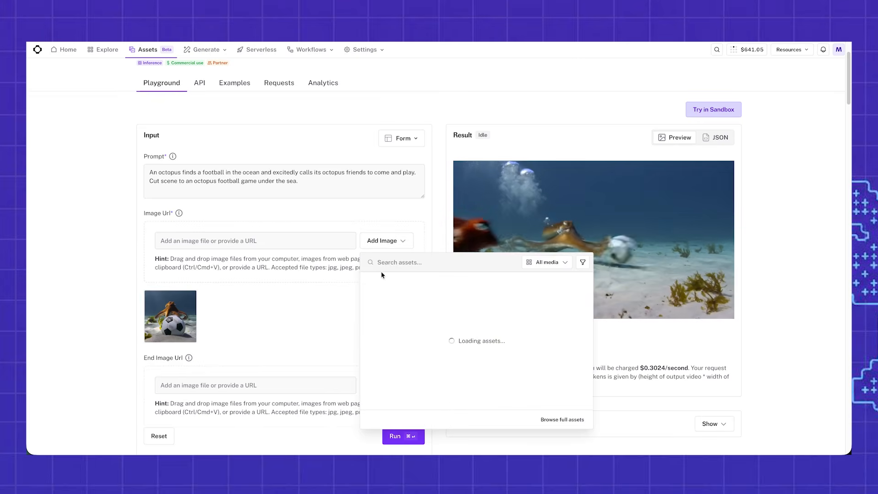
pyautogui.click(549, 262)
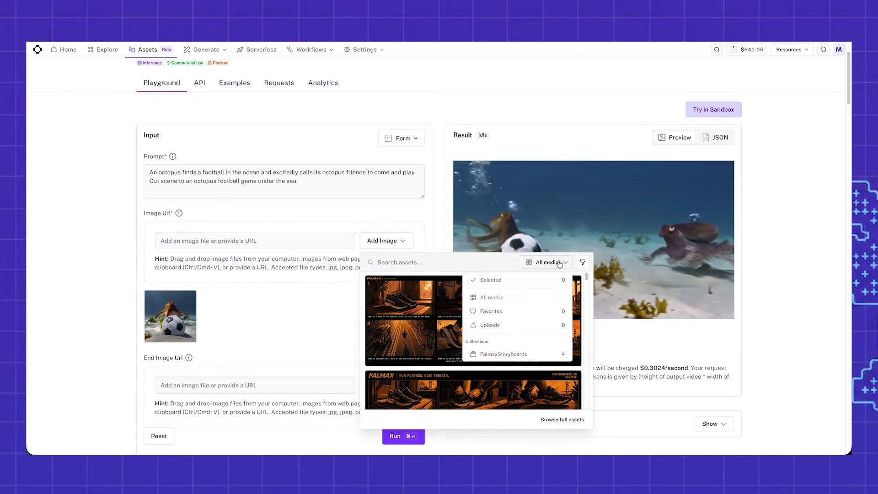
pyautogui.click(516, 355)
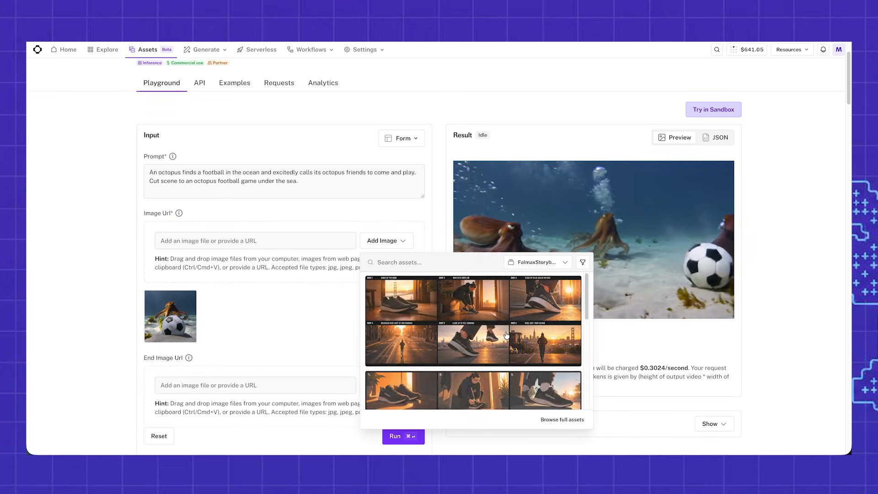
pyautogui.click(484, 317)
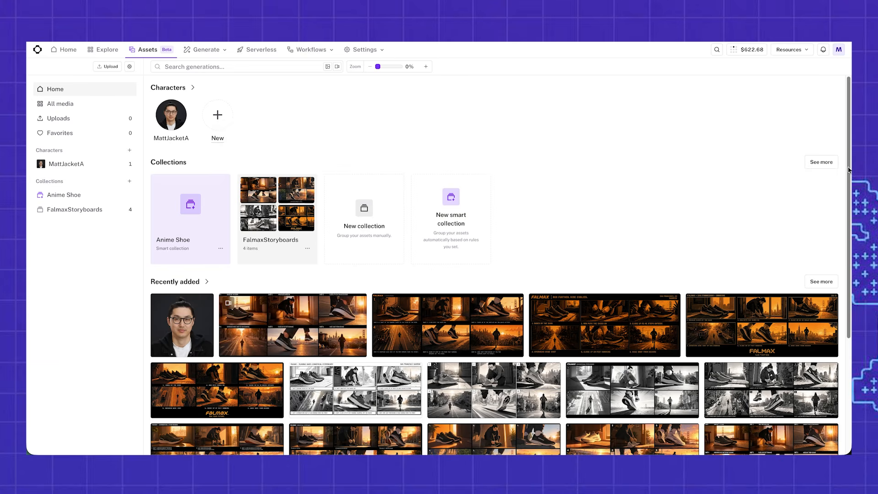
# Step: Review the recently added assets at 50% thumbnail zoom and at a larger size
pyautogui.scroll(-3, 501, 268)
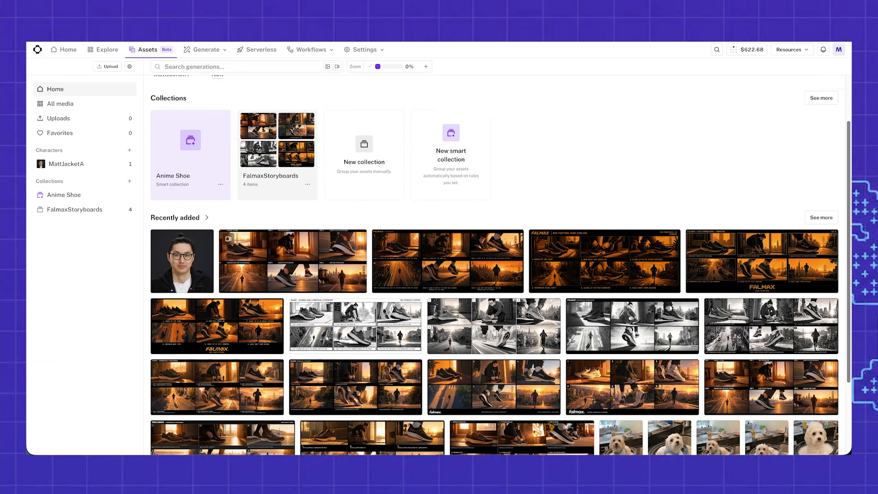
pyautogui.scroll(3, 442, 111)
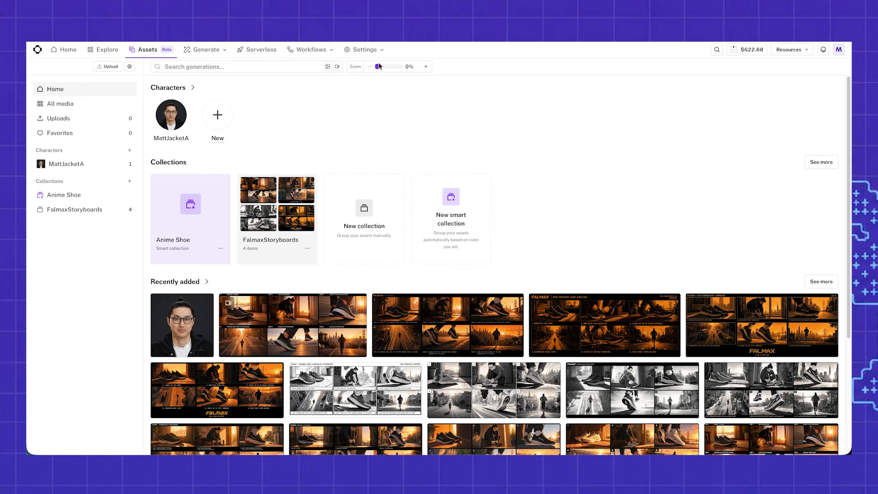
pyautogui.moveTo(378, 68); pyautogui.dragTo(389, 69)
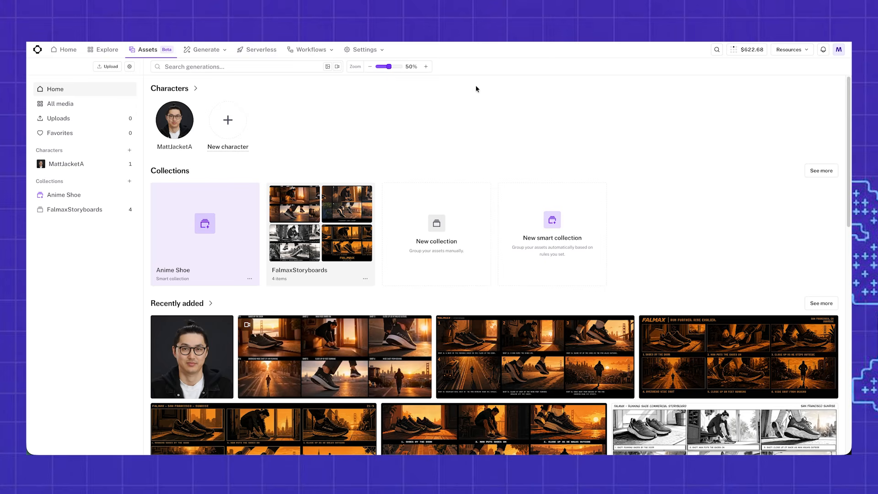
pyautogui.scroll(-4, 846, 147)
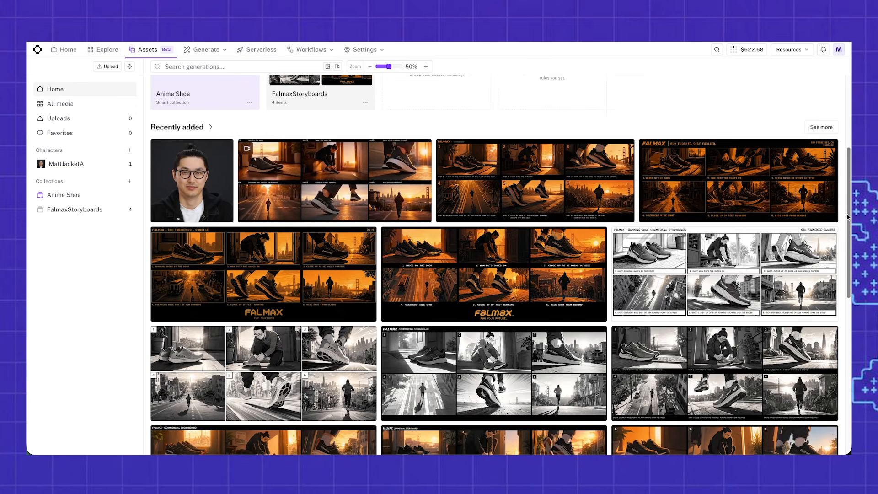
pyautogui.scroll(4, 841, 175)
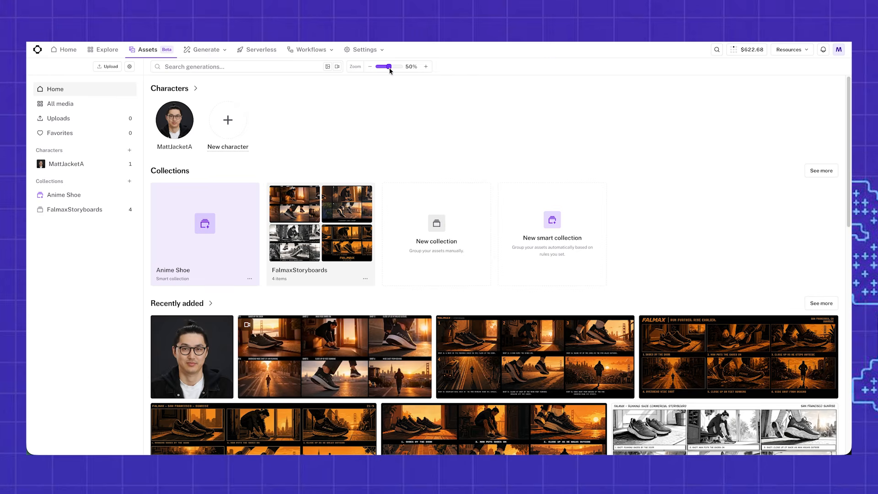
pyautogui.moveTo(389, 67); pyautogui.dragTo(395, 67)
pyautogui.scroll(-6, 838, 136)
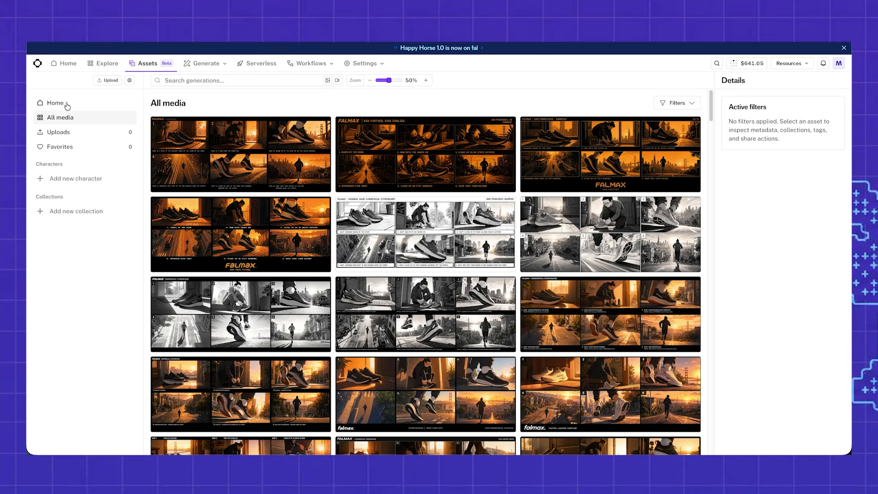
# Step: Create a manual collection named FalmaxStoryboards from the assets home page
pyautogui.click(67, 105)
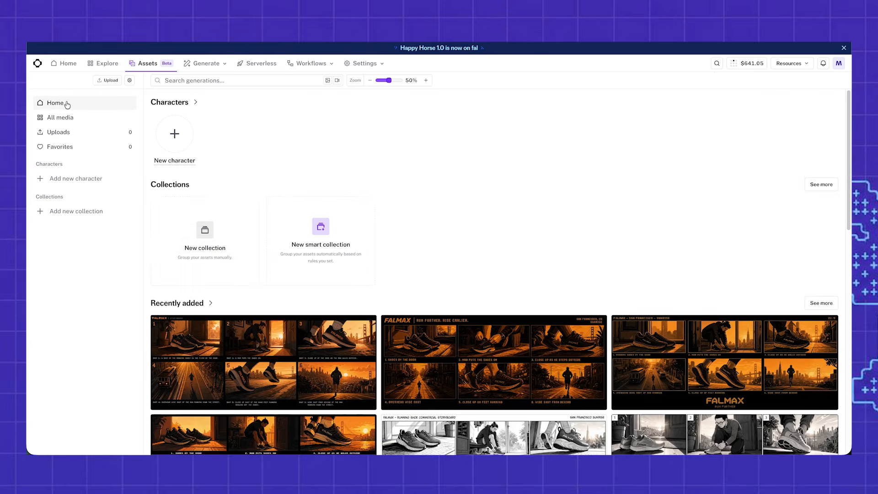
pyautogui.click(207, 235)
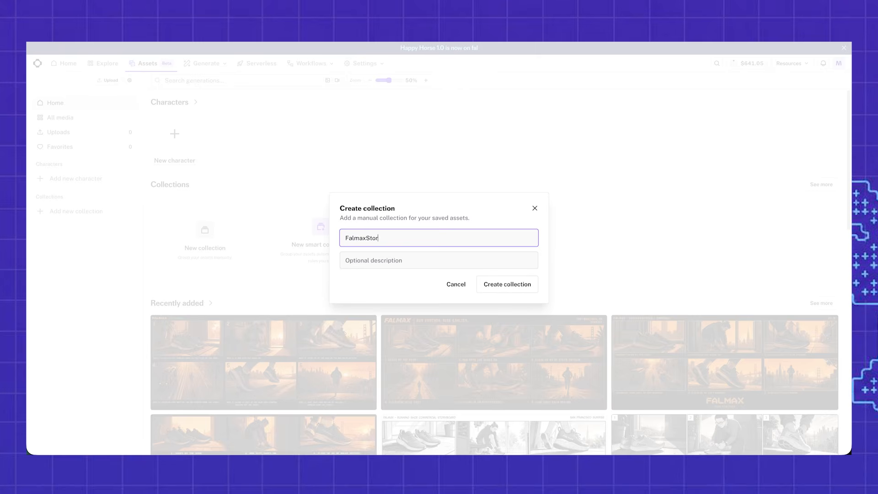
pyautogui.click(502, 288)
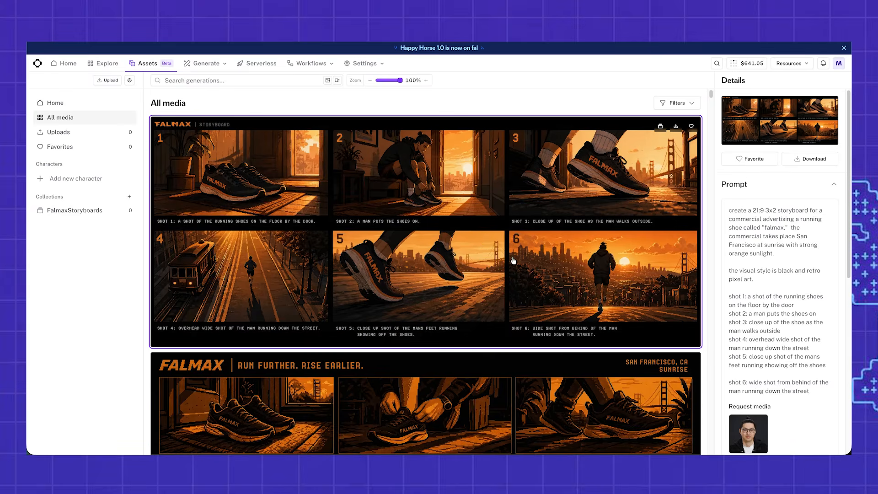
# Step: Add the retro pixel "Run Further" storyboard and a black-and-white storyboard from all media to the FalmaxStoryboards collection
pyautogui.scroll(-10, 513, 261)
pyautogui.scroll(7, 514, 270)
pyautogui.scroll(-10, 515, 273)
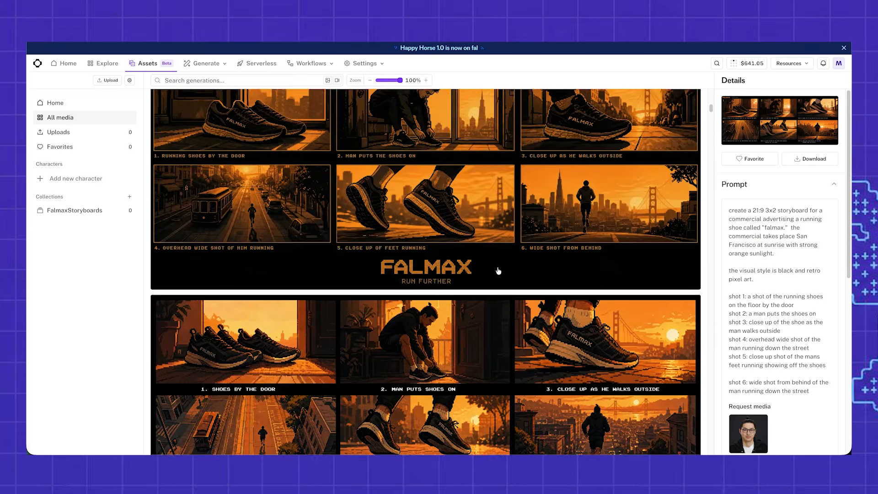
pyautogui.scroll(2, 494, 267)
pyautogui.click(660, 145)
pyautogui.click(604, 182)
pyautogui.click(614, 202)
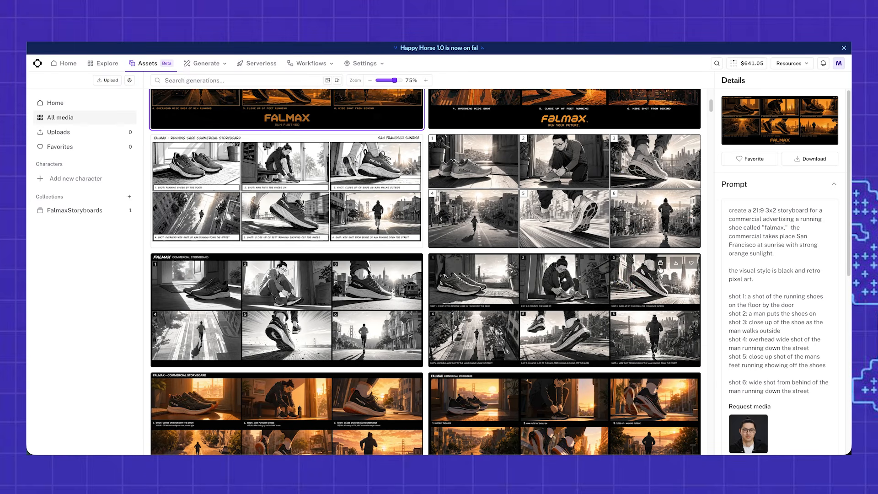
pyautogui.click(660, 265)
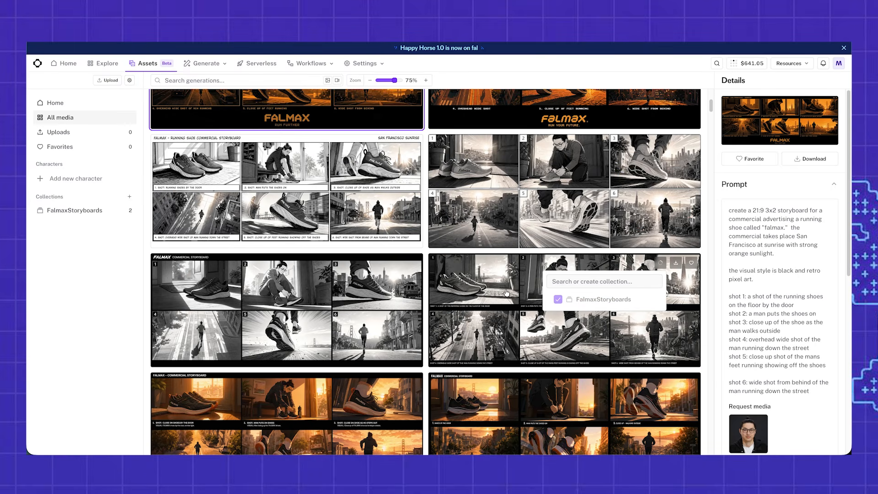
# Step: Add the anime "Rise Further" storyboard and the sunrise storyboard below it to FalmaxStoryboards, and open the collection
pyautogui.scroll(-5, 512, 287)
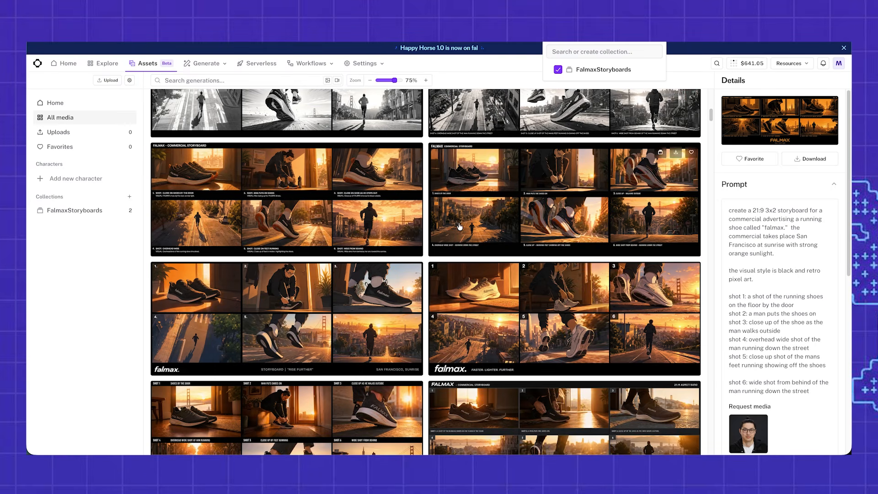
pyautogui.click(386, 304)
pyautogui.click(382, 271)
pyautogui.click(281, 309)
pyautogui.scroll(-1, 387, 305)
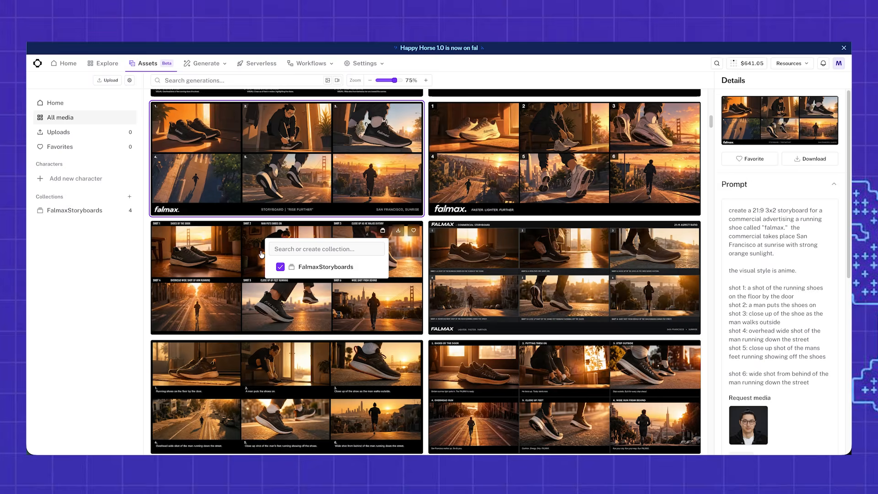
pyautogui.click(256, 257)
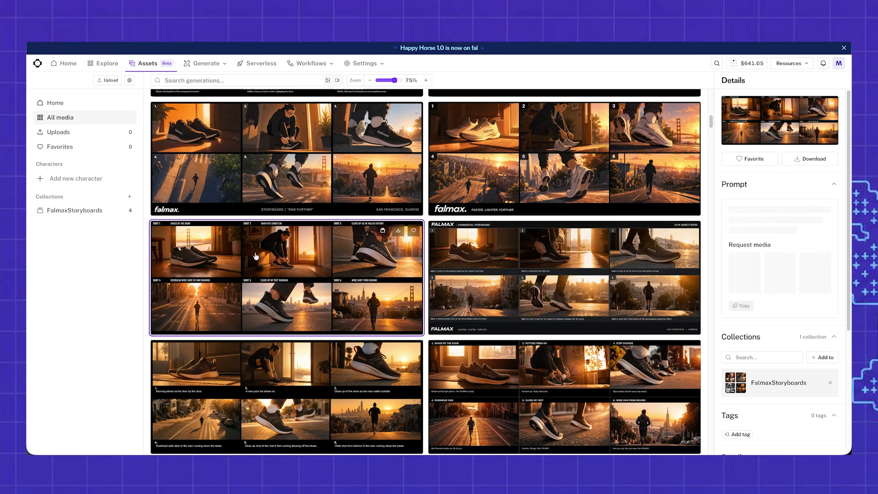
pyautogui.click(89, 210)
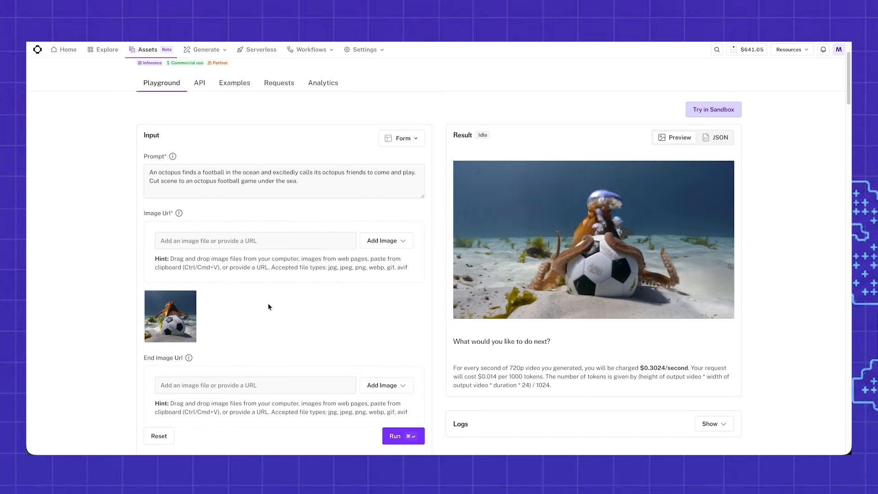
# Step: Set the video model's input image to the realistic sunrise storyboard from the FalmaxStoryboards collection
pyautogui.click(393, 243)
pyautogui.click(380, 273)
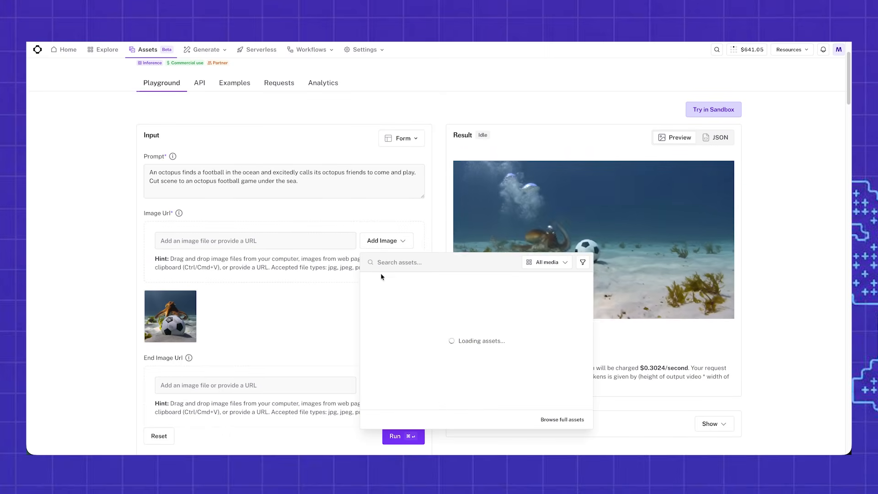
pyautogui.click(559, 264)
pyautogui.click(515, 354)
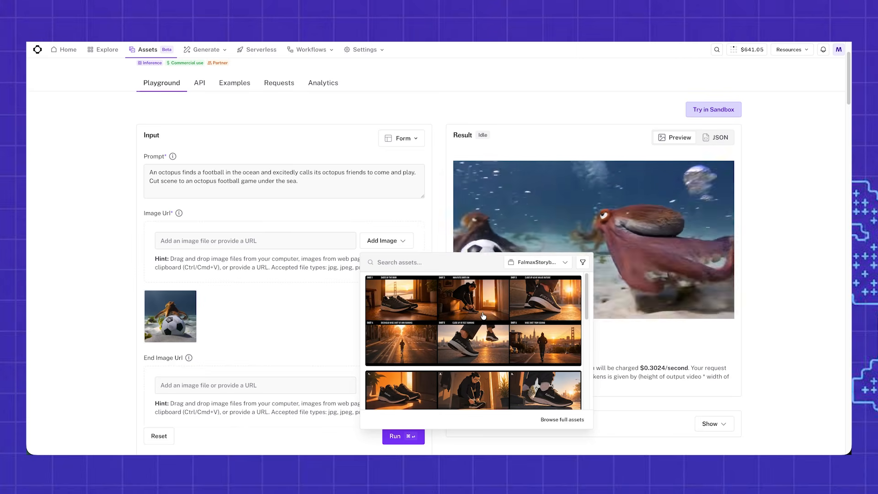
pyautogui.click(482, 315)
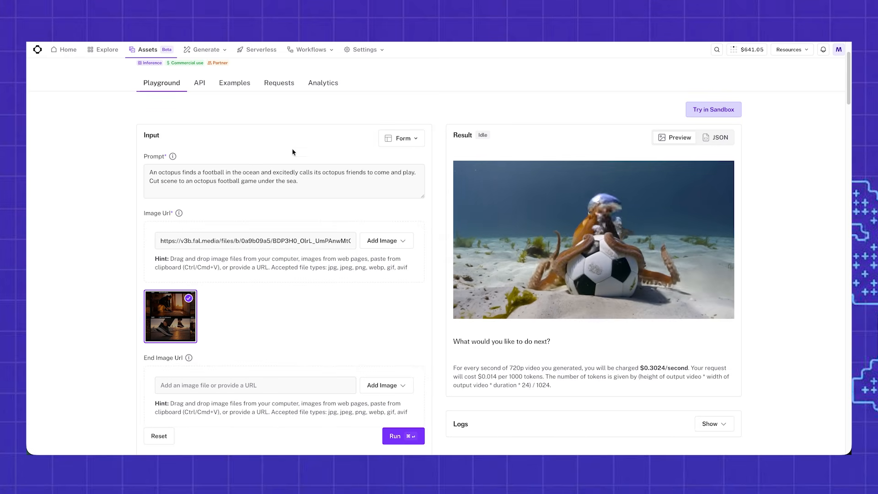
pyautogui.click(170, 189)
pyautogui.hotkey('ctrl', 'a')
pyautogui.press('BackSpace')
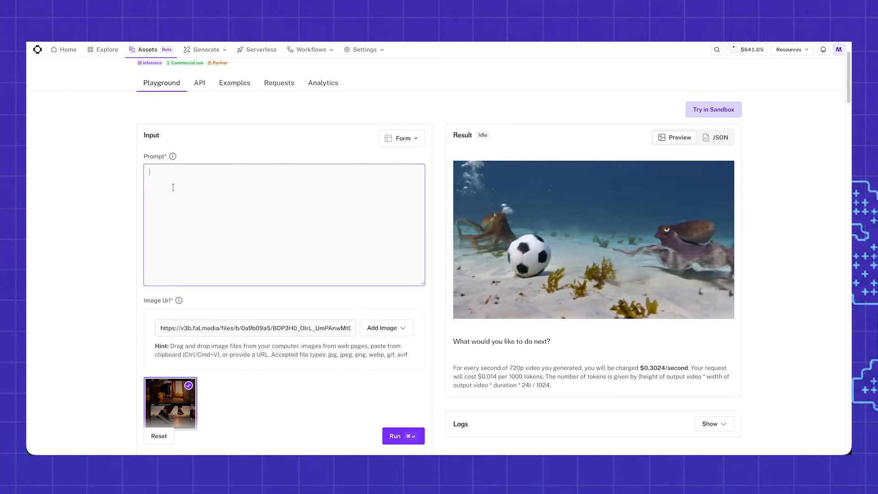
pyautogui.write('based onthe story board from @image1 create a short film  concept: the man puts on falmax shoes and runs in San Francisco at sunrise with orange sunlight  shot 1: a shot of the running shoes on the floor by the door shot 2: a man puts the shoes on shot 3: close up of the shoe as the man walks outside shot 4: overhead wide shot of the man running down the street shot 5: close up shot of the mans feet running showing off the shoes shot 6: wide shot from behind of the man running down the street')
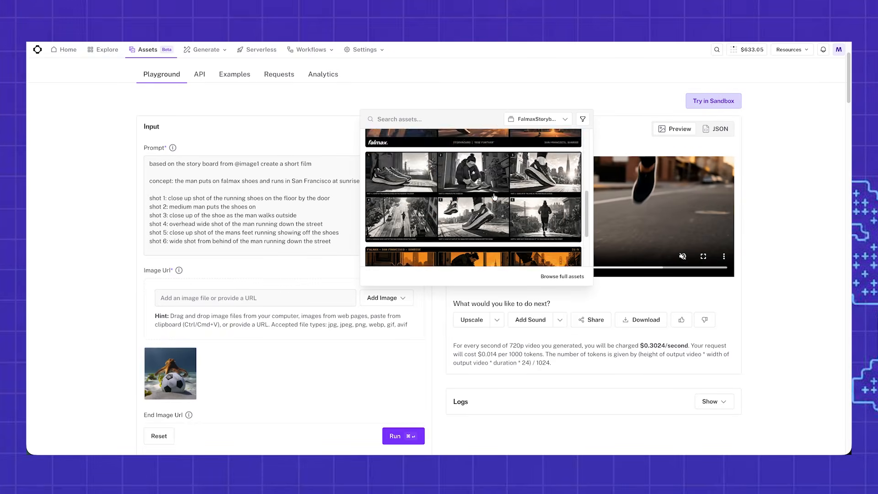
# Step: Use the anime storyboard from the FalmaxStoryboards collection as the input image for the same prompt
pyautogui.click(487, 195)
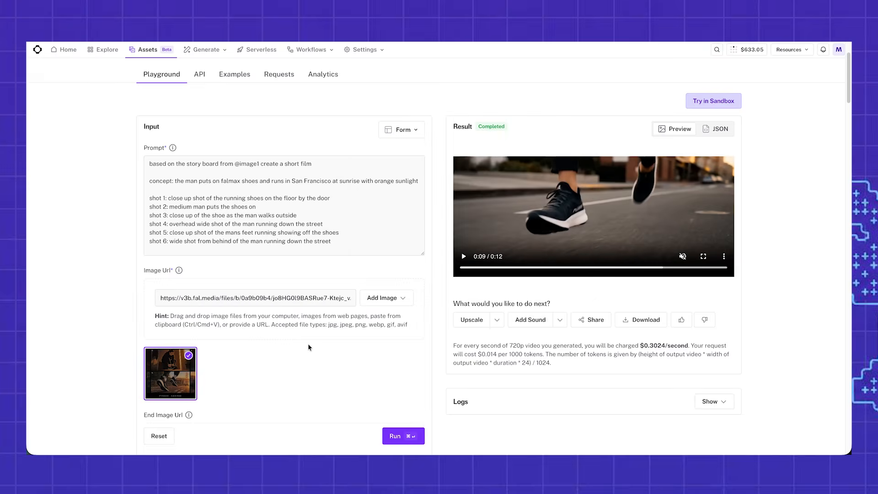